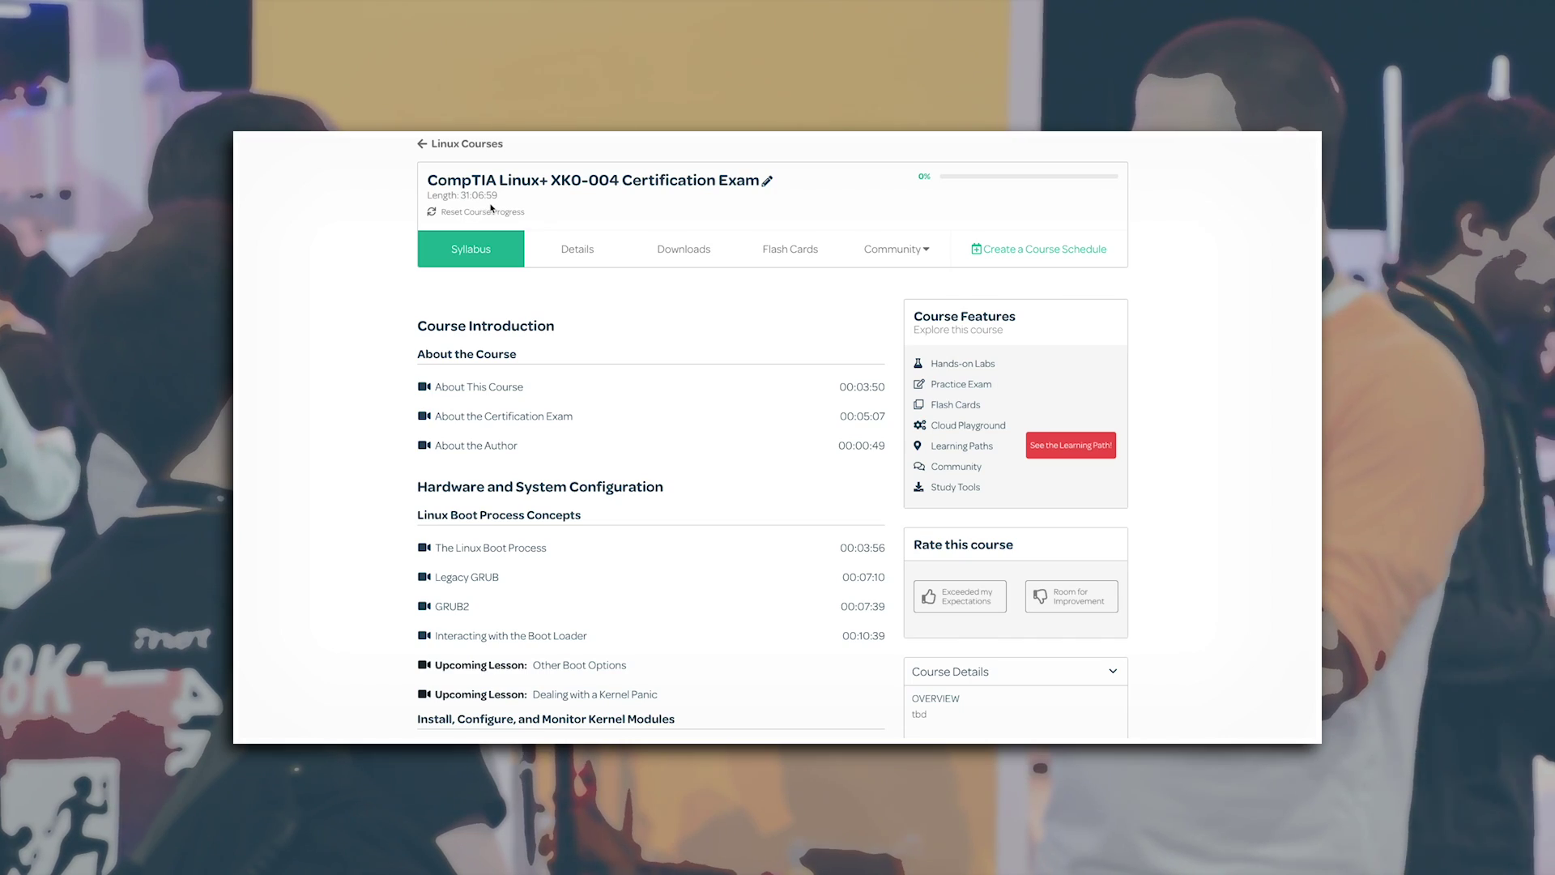
pyautogui.scroll(-3, 631, 432)
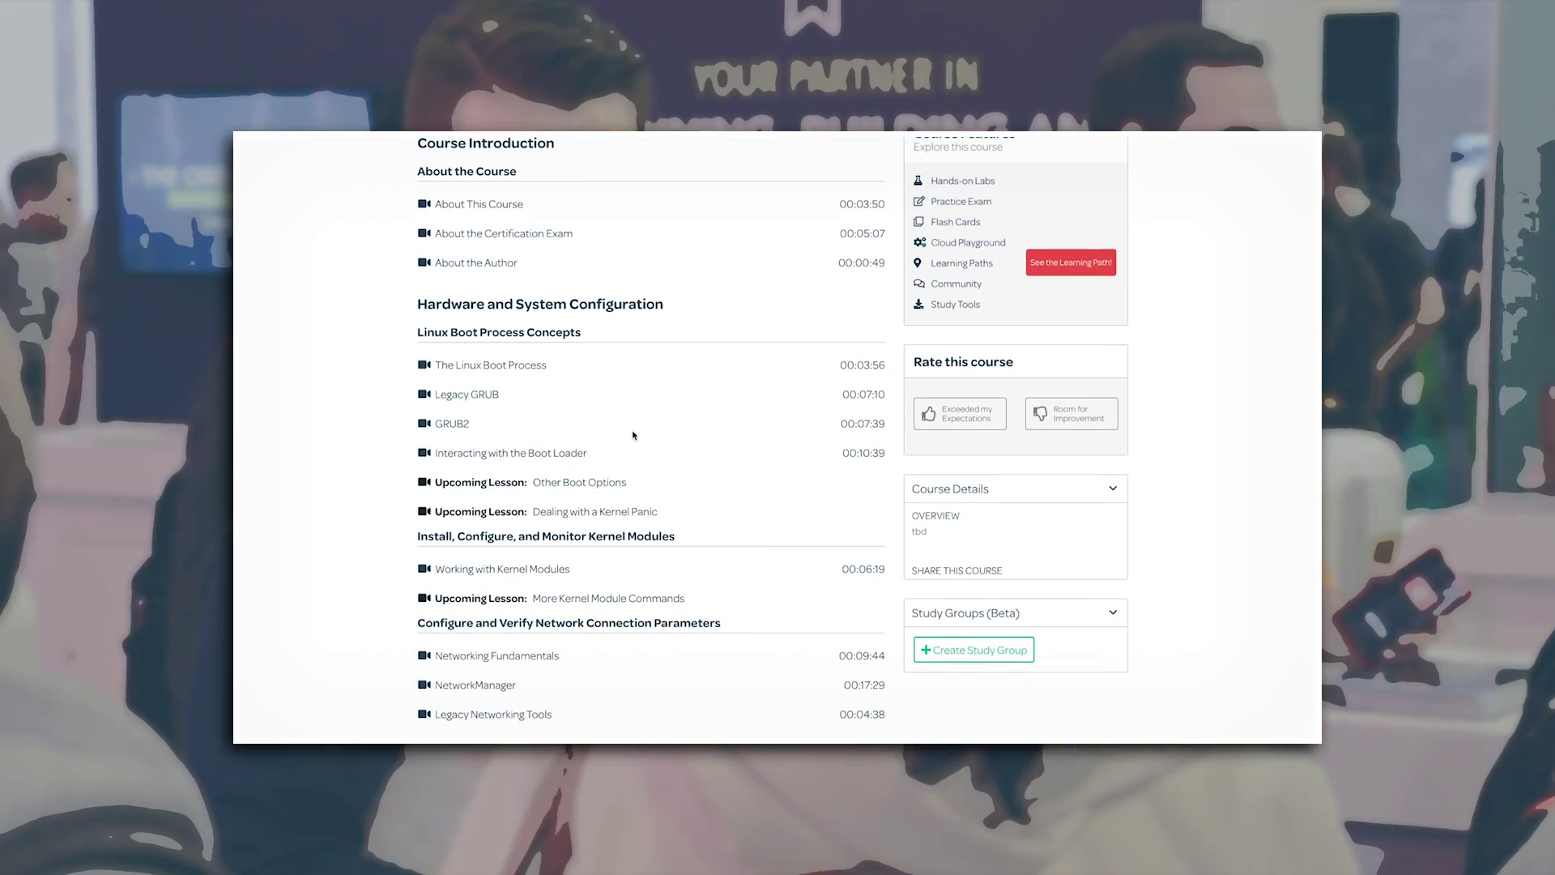
pyautogui.scroll(-3, 631, 434)
pyautogui.scroll(-2, 633, 434)
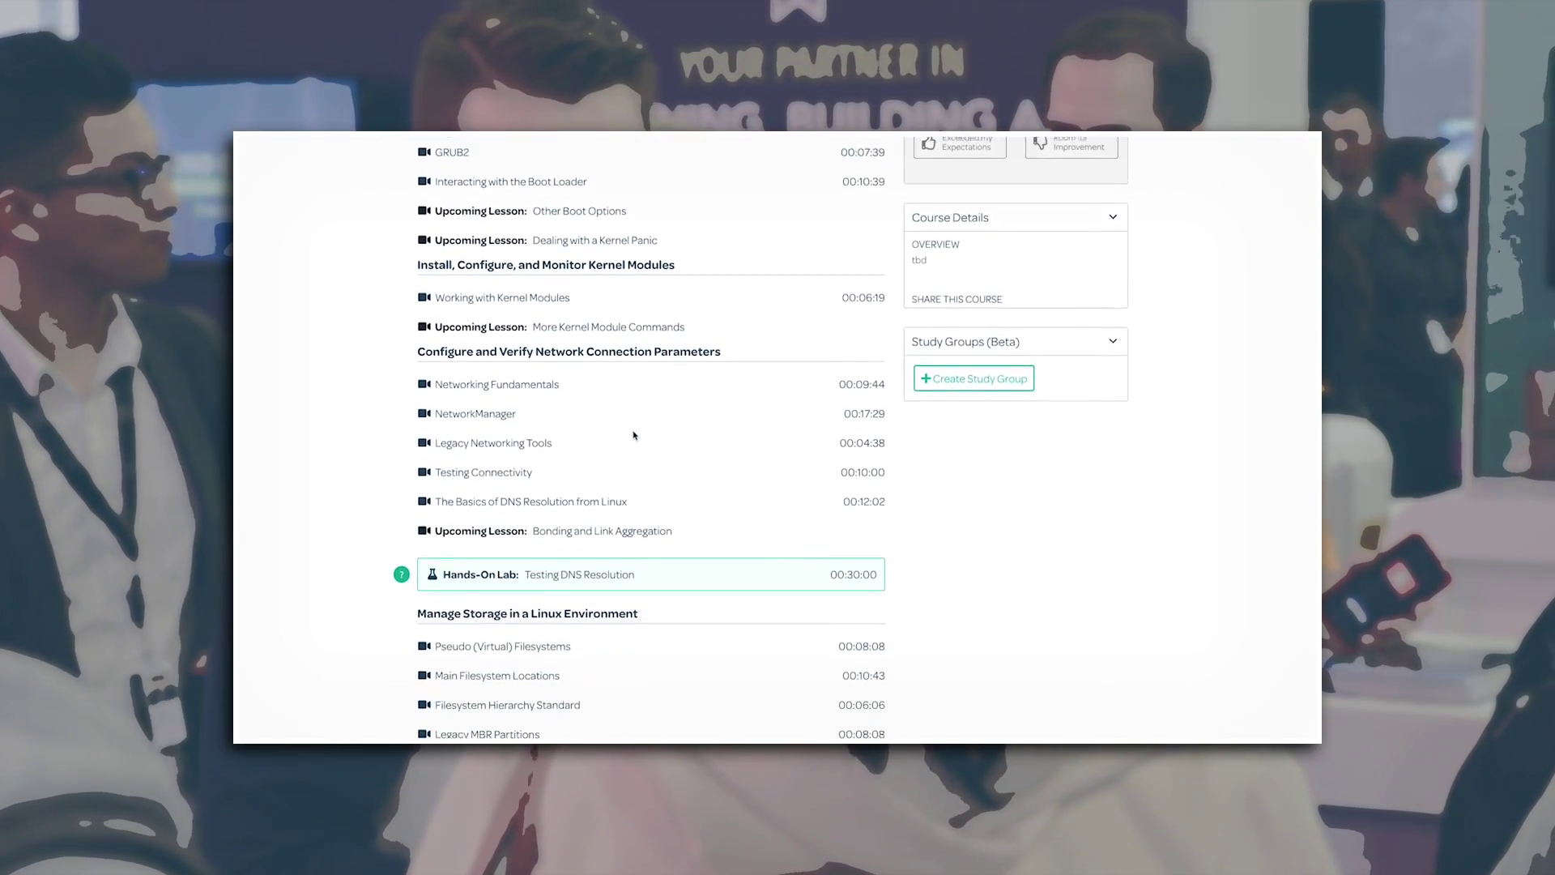
pyautogui.scroll(-1, 544, 558)
# Open the 'Hands-On Lab: Testing DNS Resolution' lesson from the network connection section of the syllabus
pyautogui.click(449, 537)
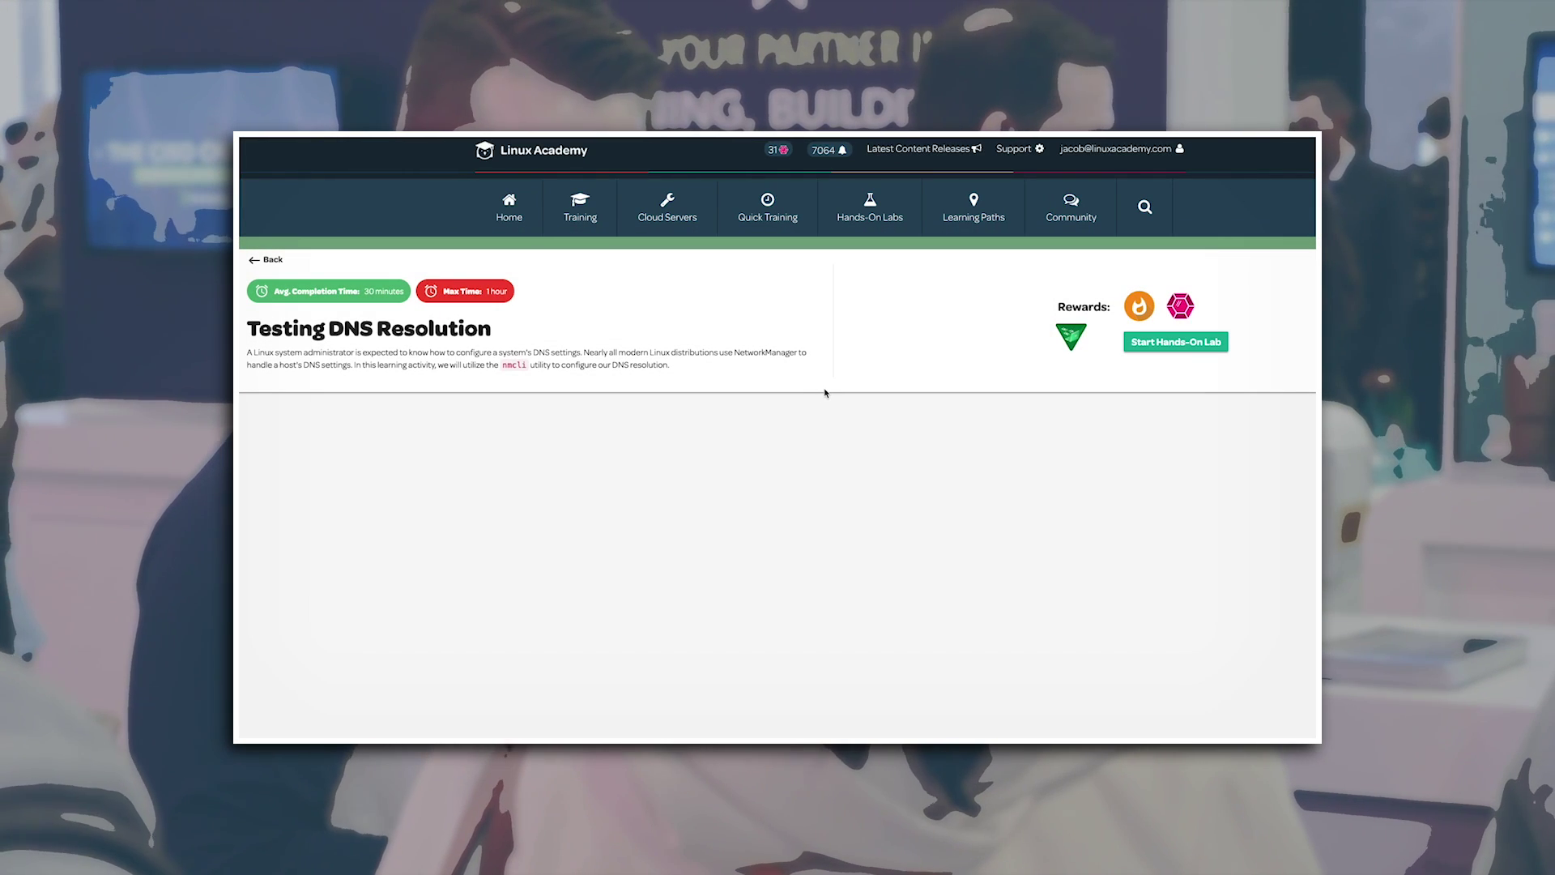
# Start the Testing DNS Resolution hands-on lab to bring up its server terminal
pyautogui.click(1172, 341)
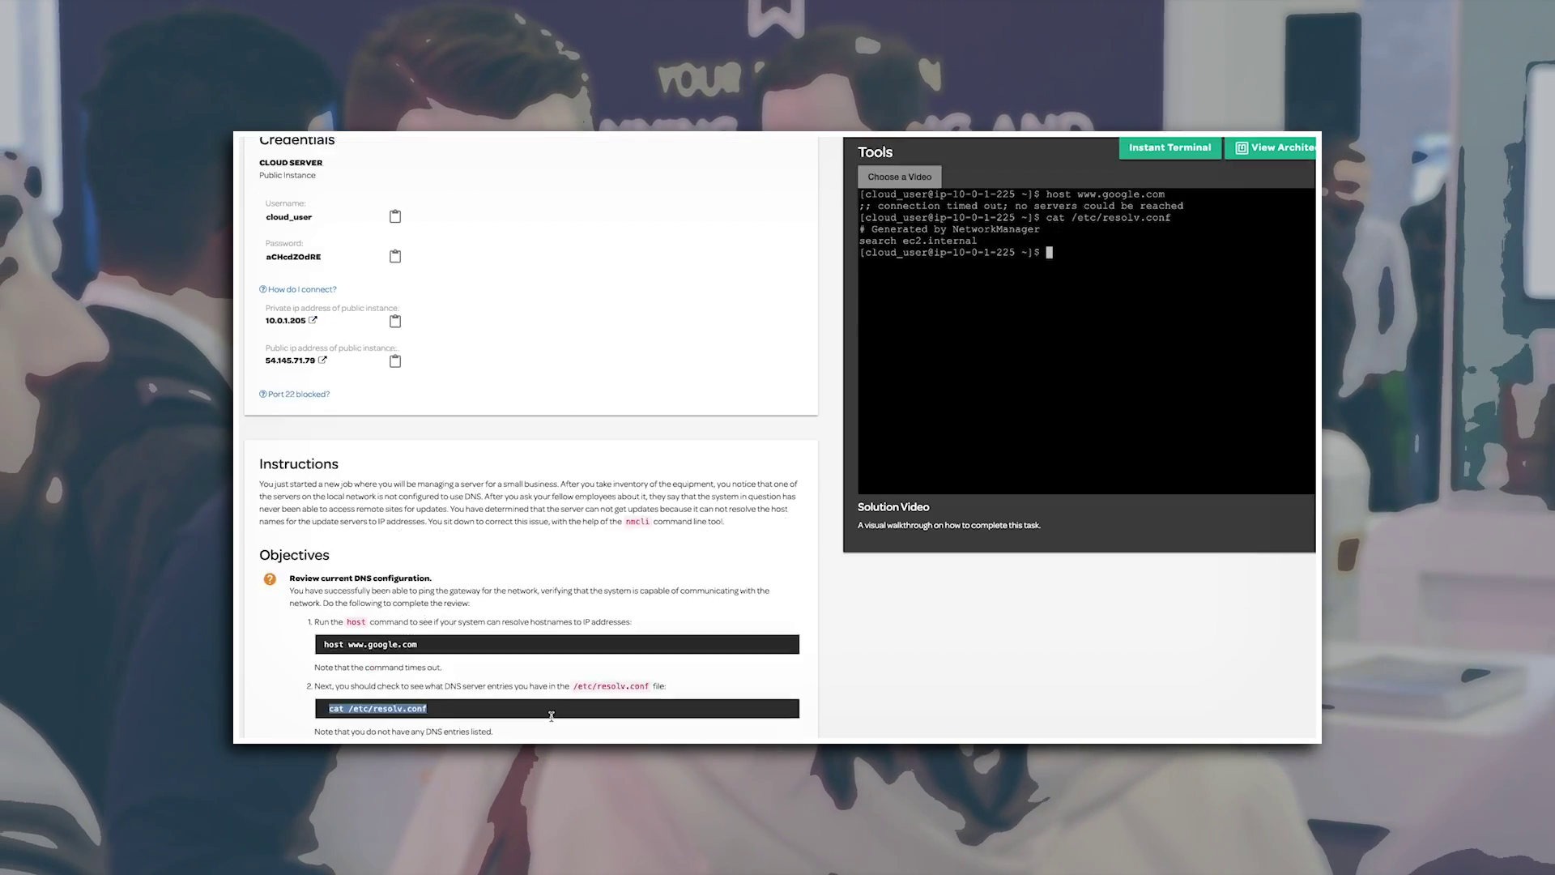
pyautogui.write('nmcli con show')
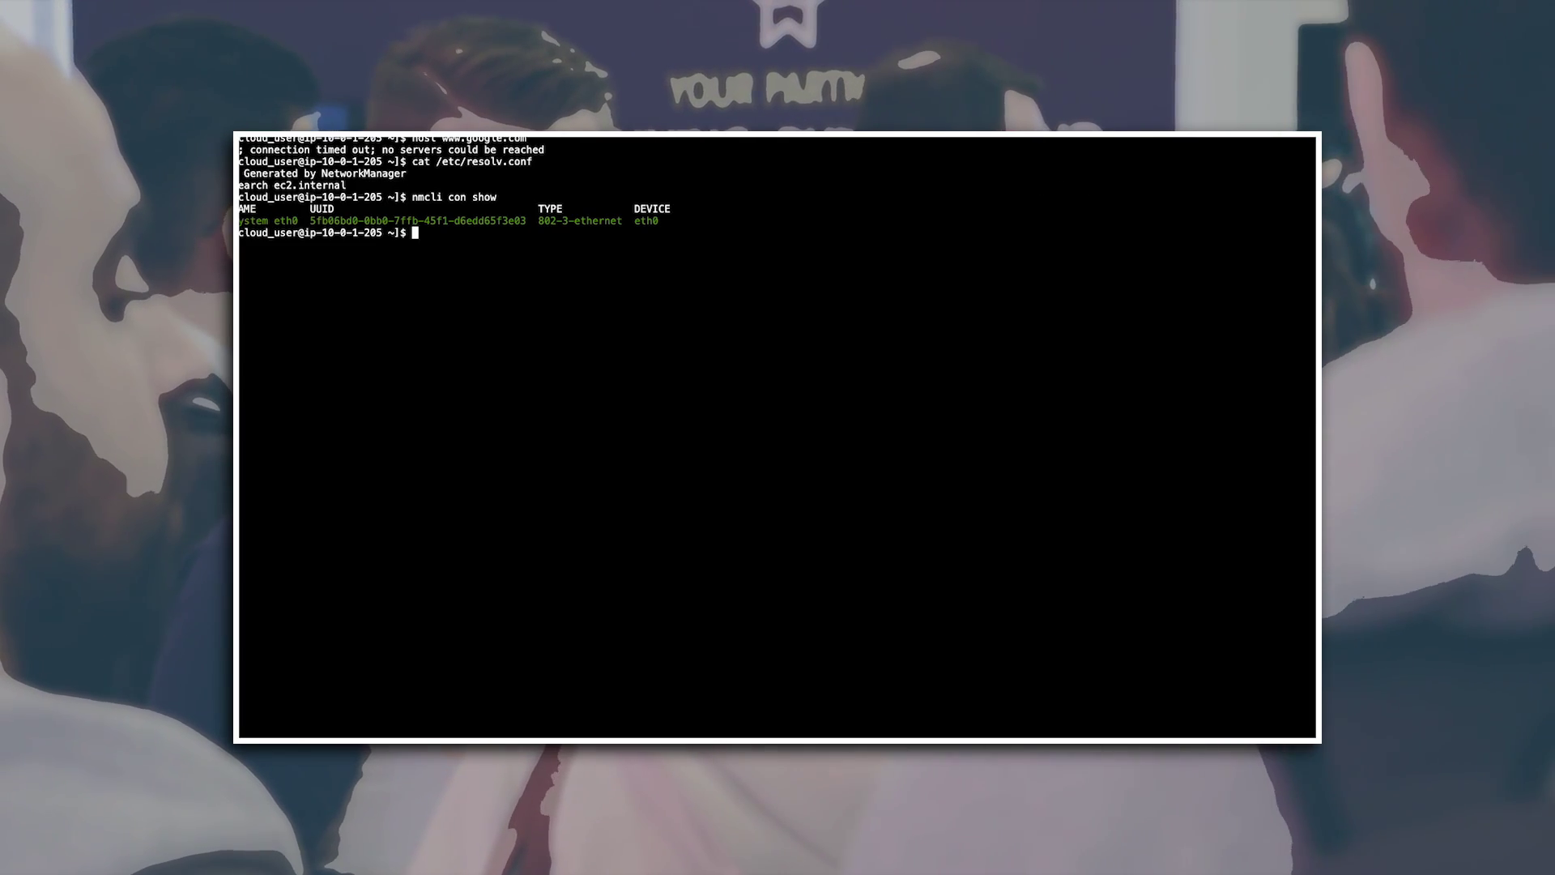
pyautogui.write('nmcli -f ipv4.dns')
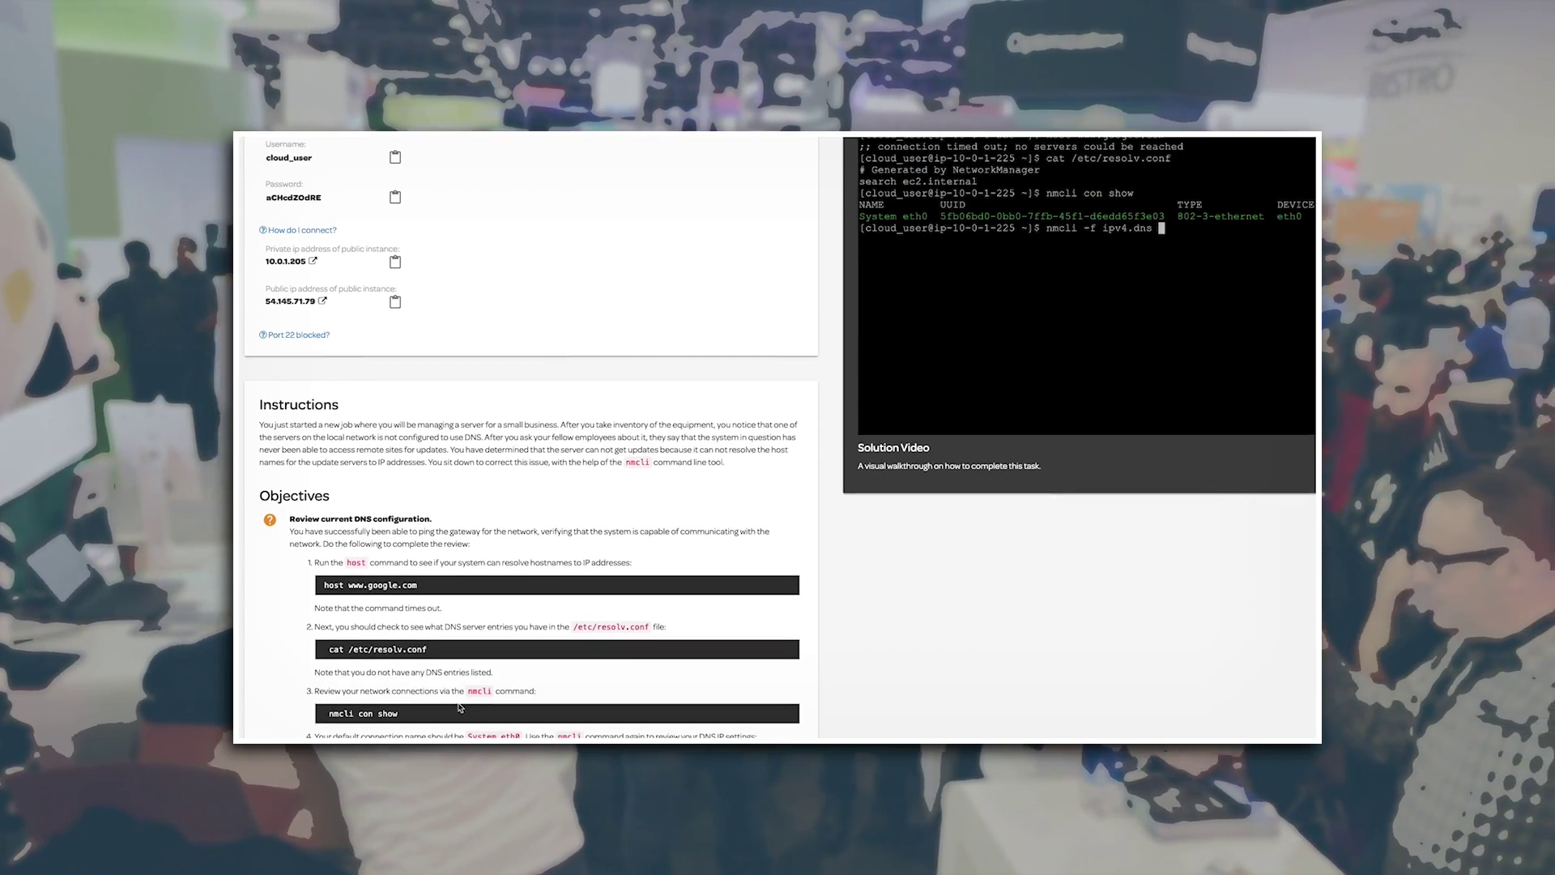